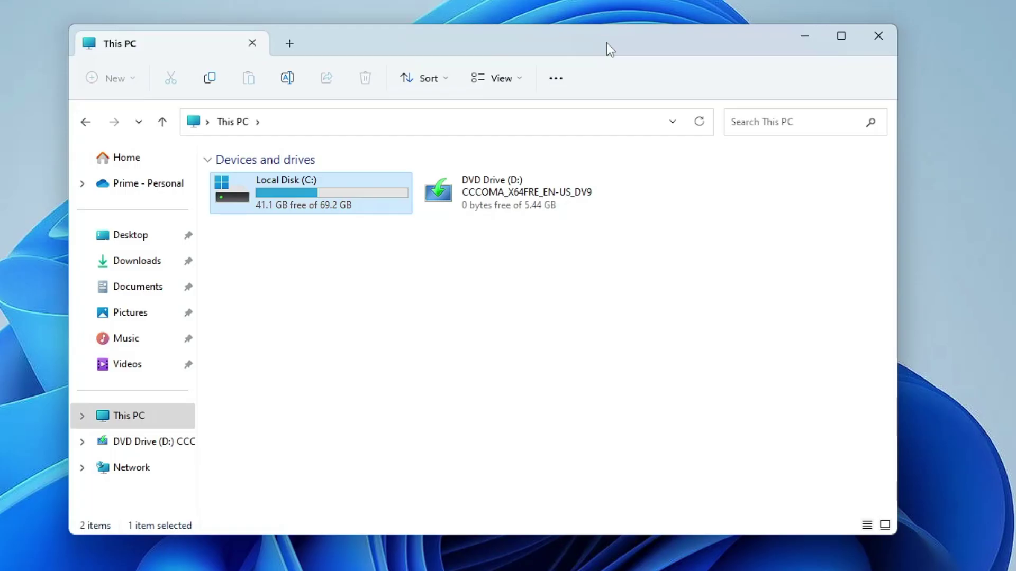
Step: Select Local Disk (C:) in This PC, then clear the selection
left_click(273, 286)
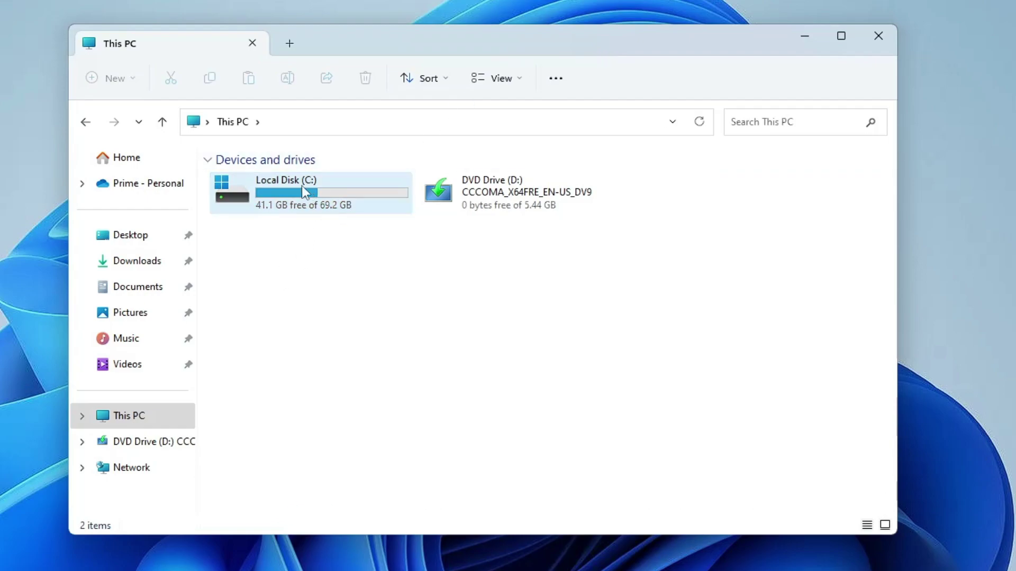
left_click(302, 185)
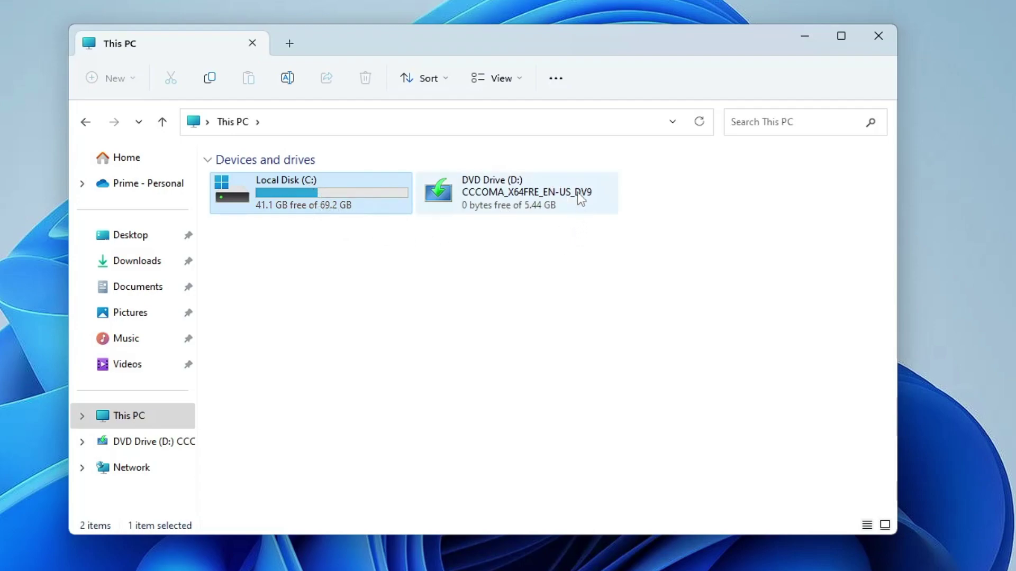
mouse_move(516, 193)
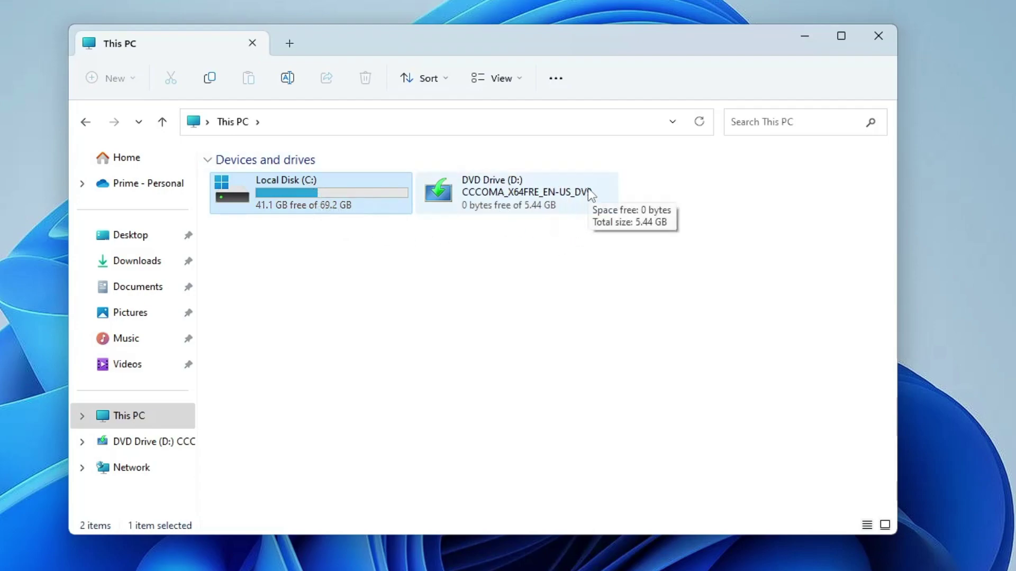
left_click(294, 228)
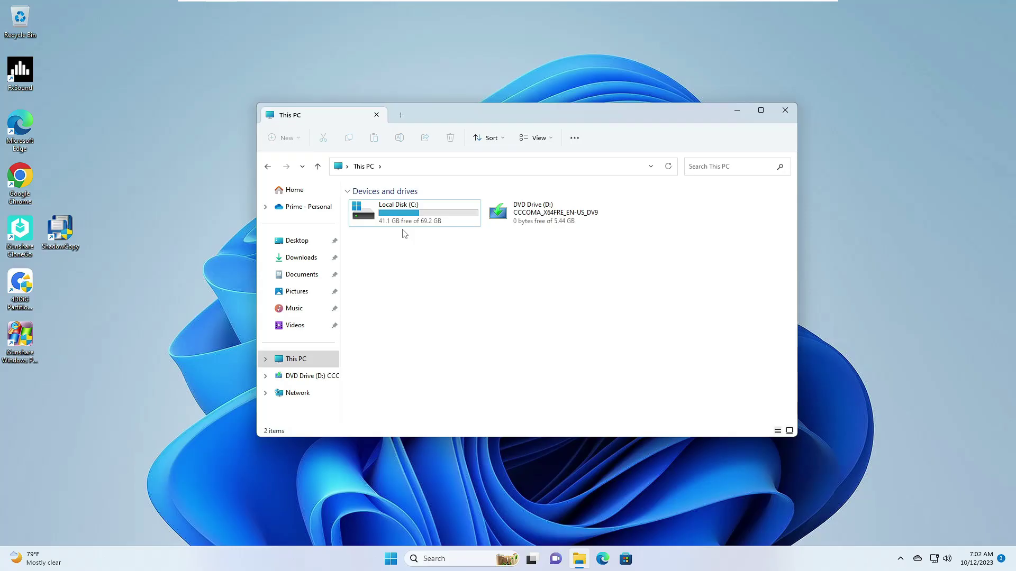
Step: Launch Disk Management, inspect Disk 0's EFI, recovery and C: partitions, and place it beside This PC
right_click(390, 560)
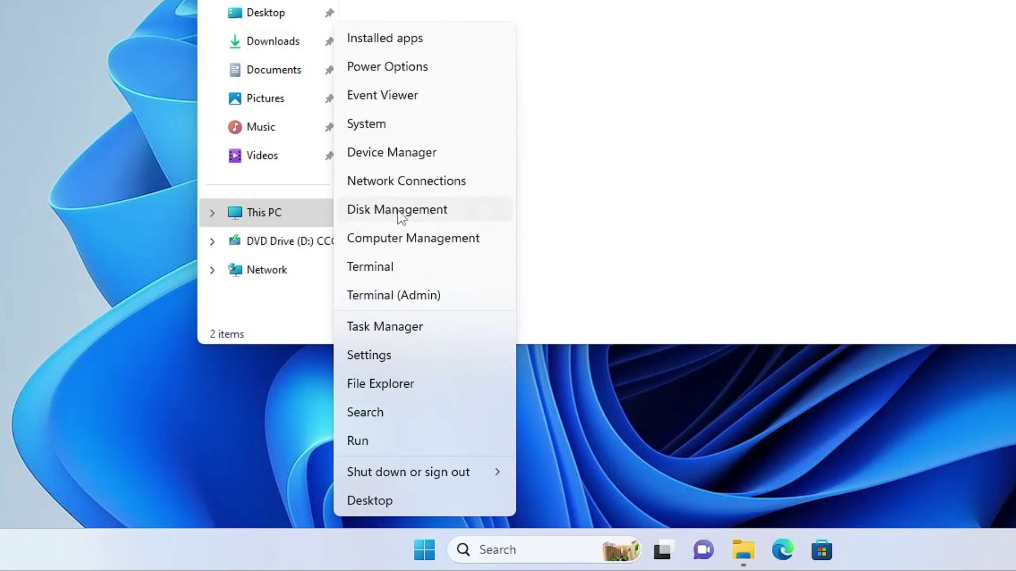
left_click(418, 211)
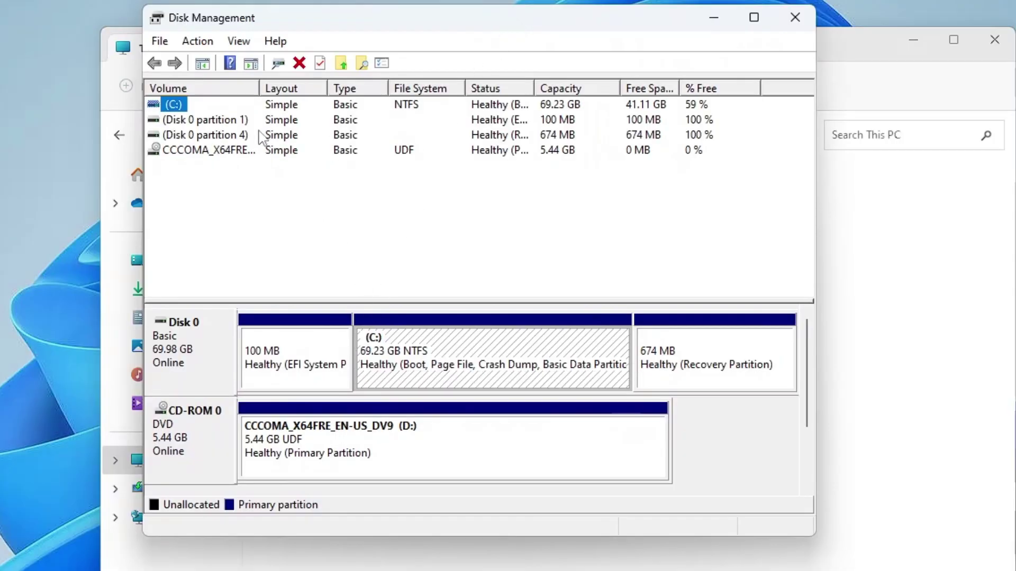
left_click(213, 121)
left_click(205, 135)
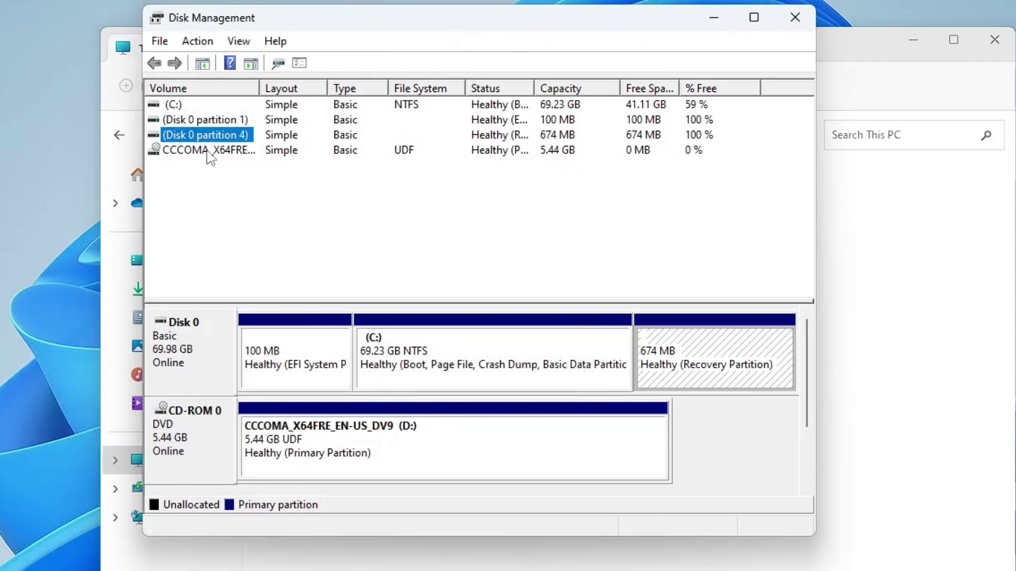
left_click(389, 367)
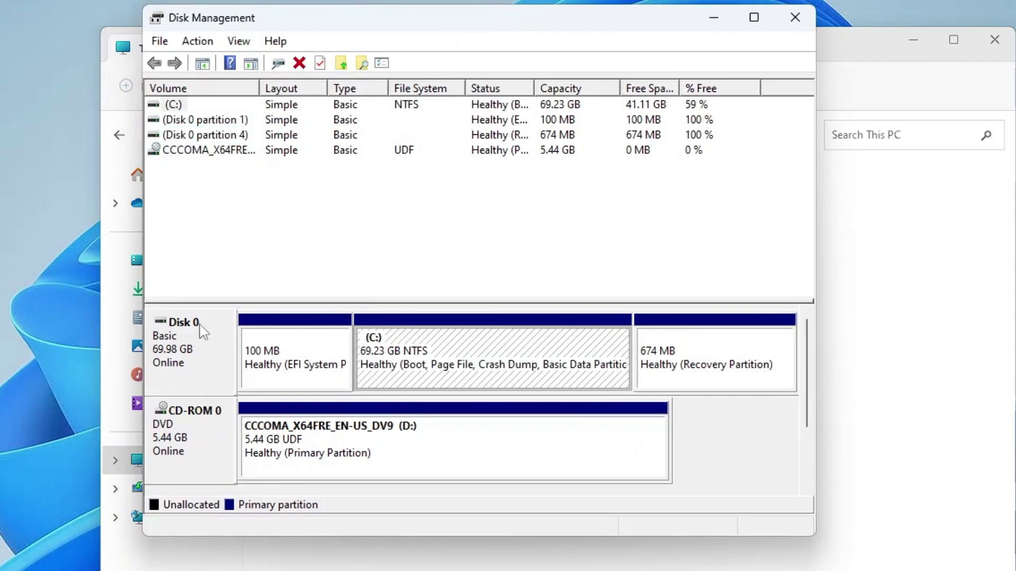
left_click(201, 329)
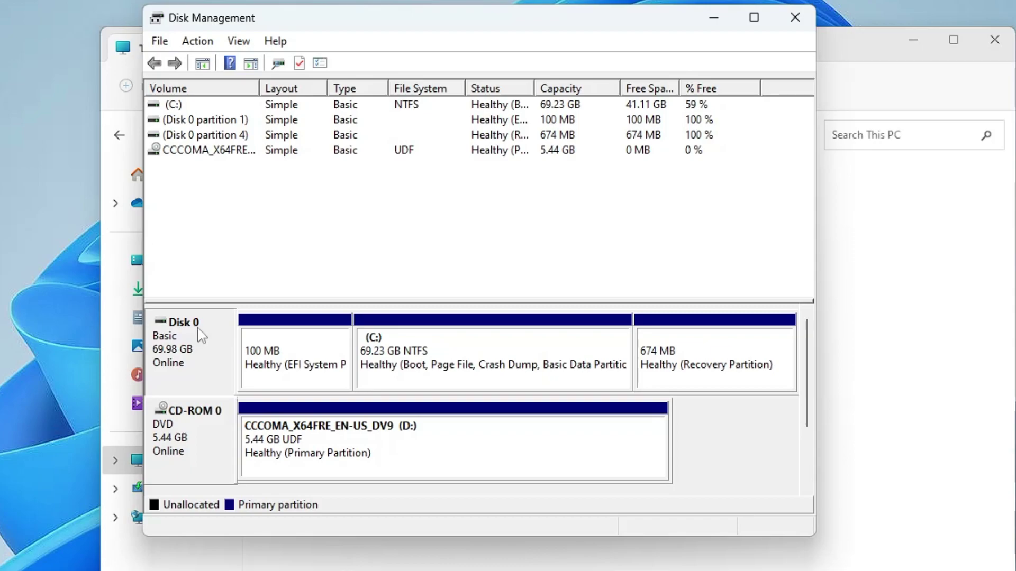
left_click(413, 352)
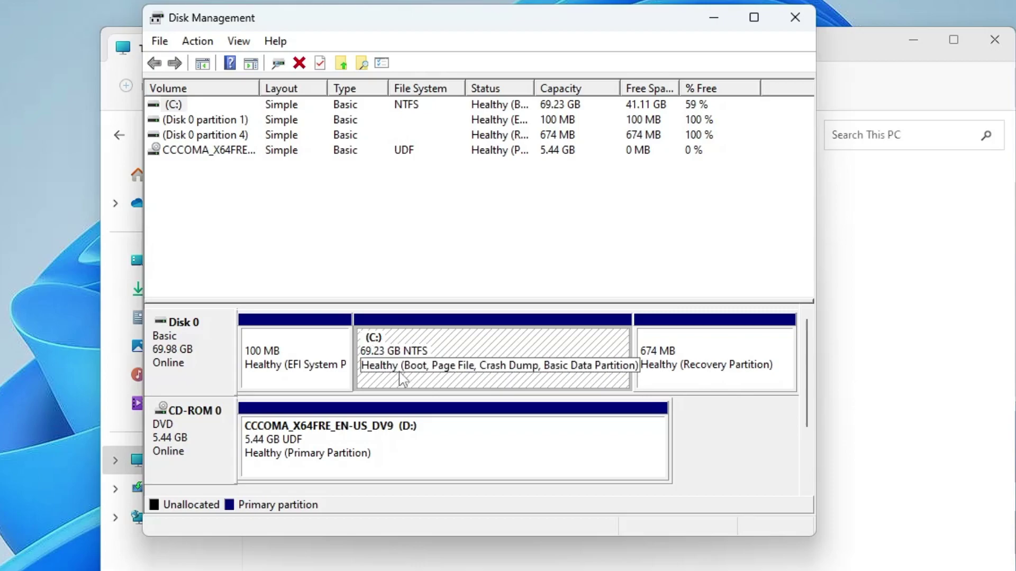
left_click_drag(466, 20, 766, 67)
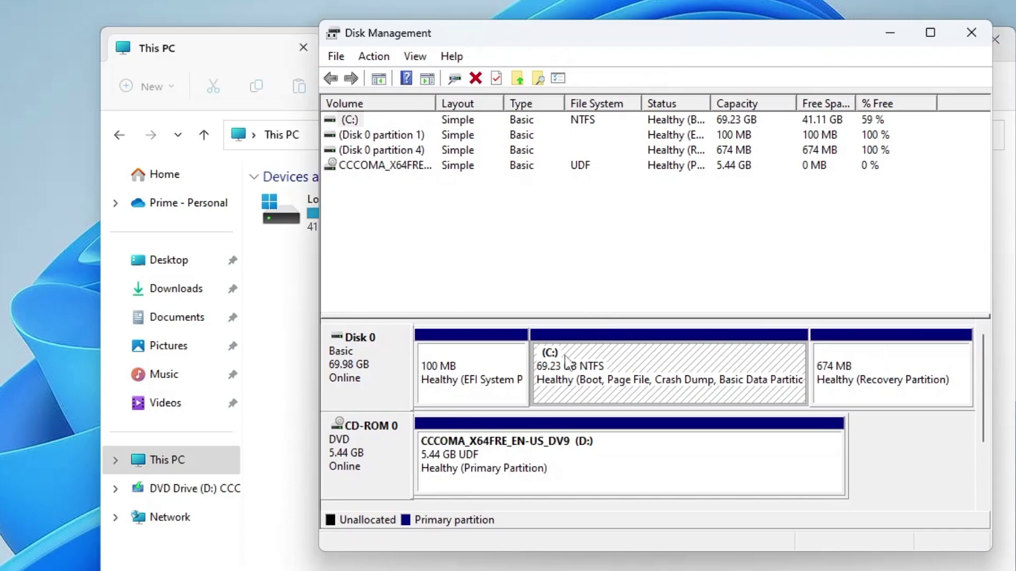
Step: Open Shrink C: and compute 1024 × 30 = 30,720 MB in Calculator
right_click(566, 359)
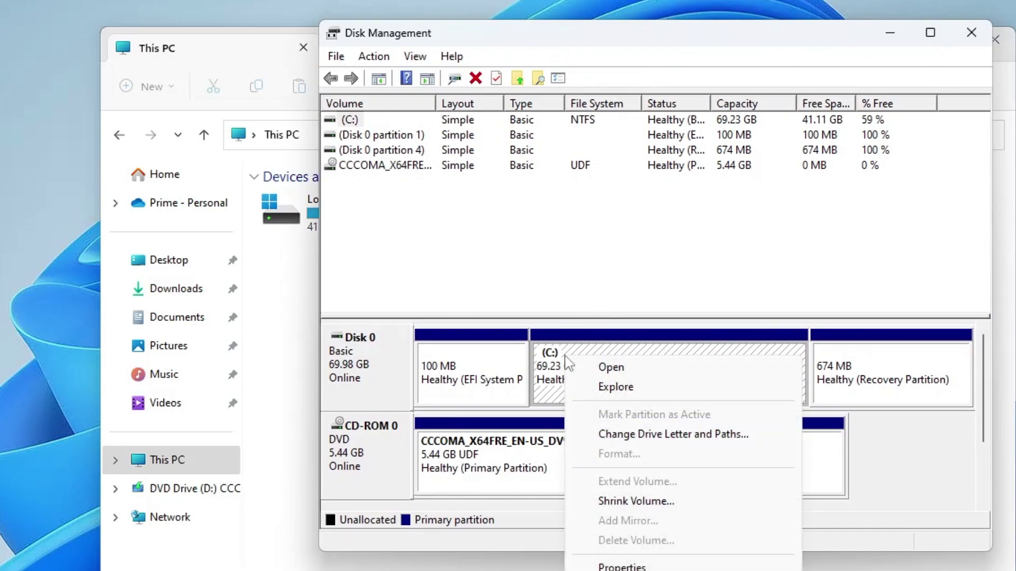
left_click(633, 504)
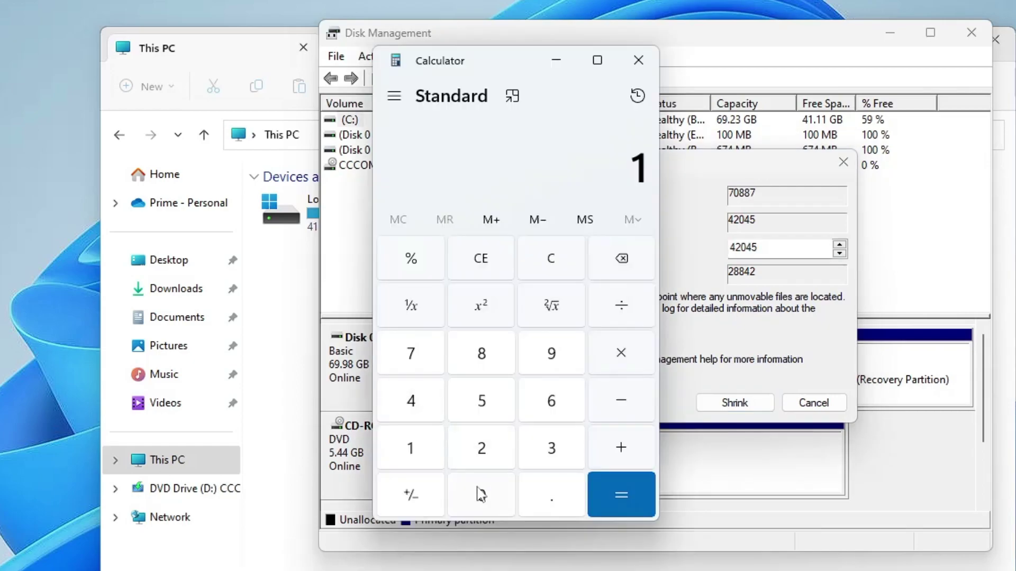
left_click(478, 489)
left_click(494, 444)
left_click(421, 396)
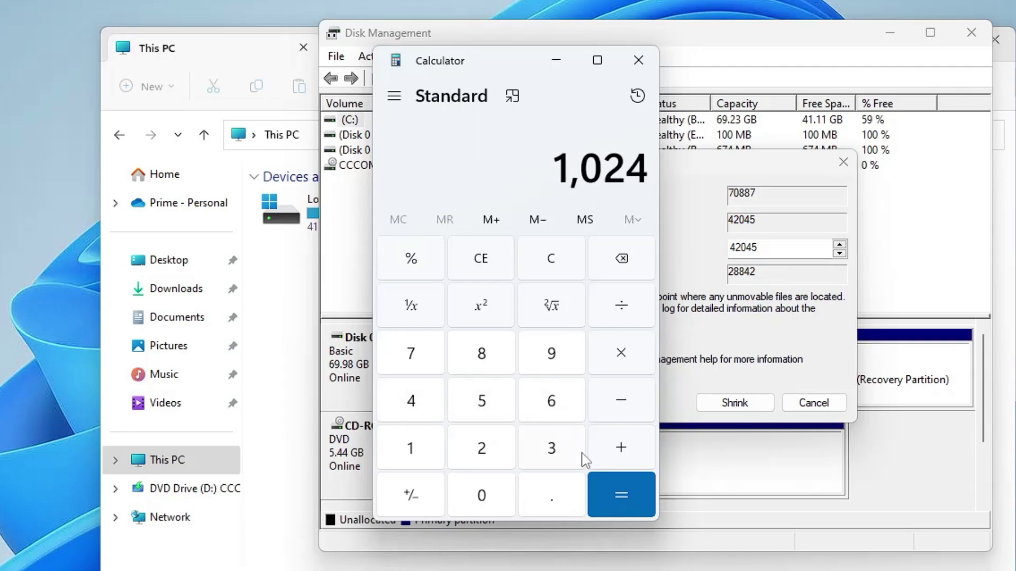
left_click(622, 353)
left_click(553, 443)
left_click(516, 490)
left_click(607, 492)
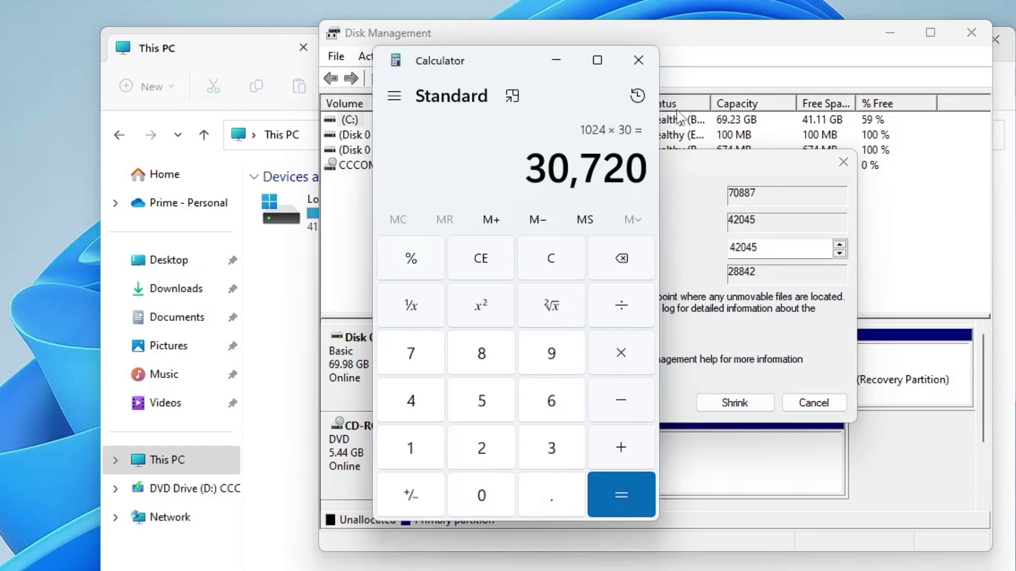
left_click(638, 60)
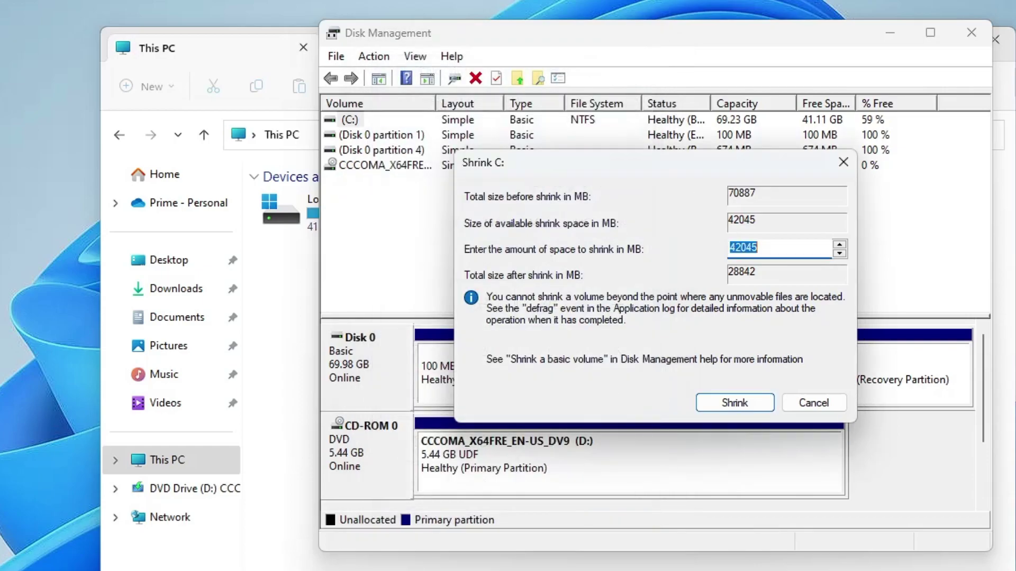
type("307")
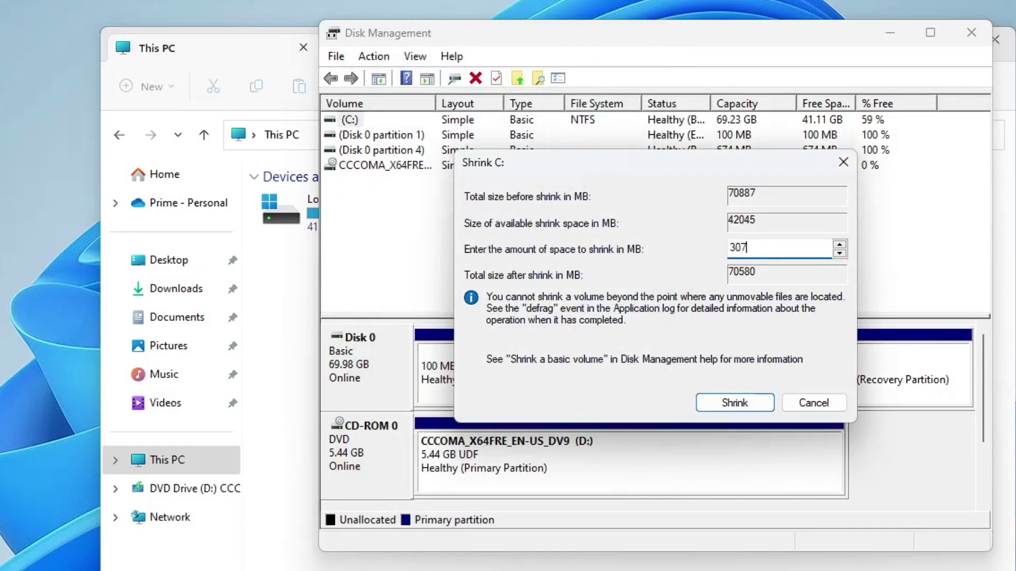
type("20")
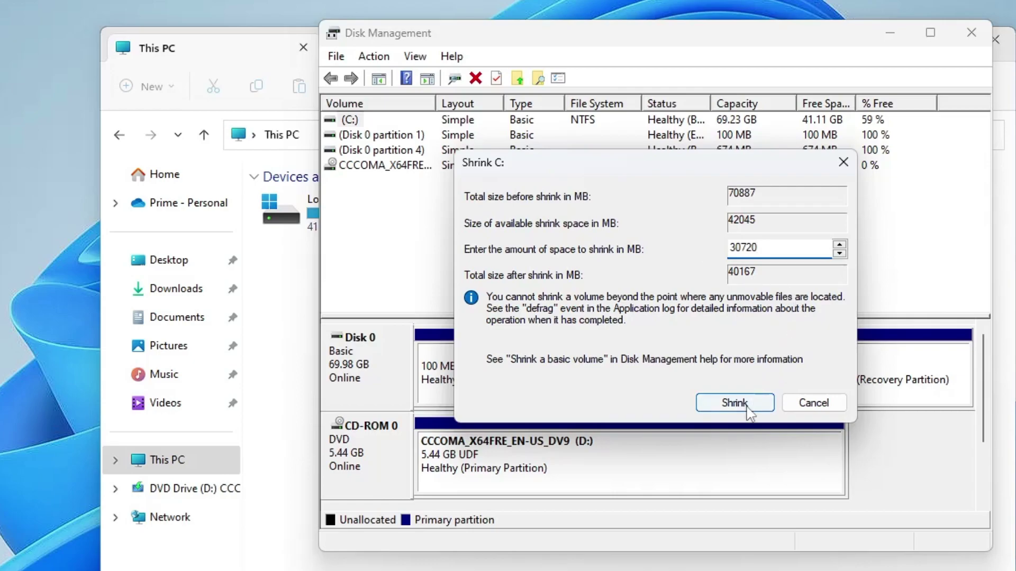
Step: Shrink C: by 30720 MB, then select and right-click the new 30.00 GB unallocated space
left_click(746, 404)
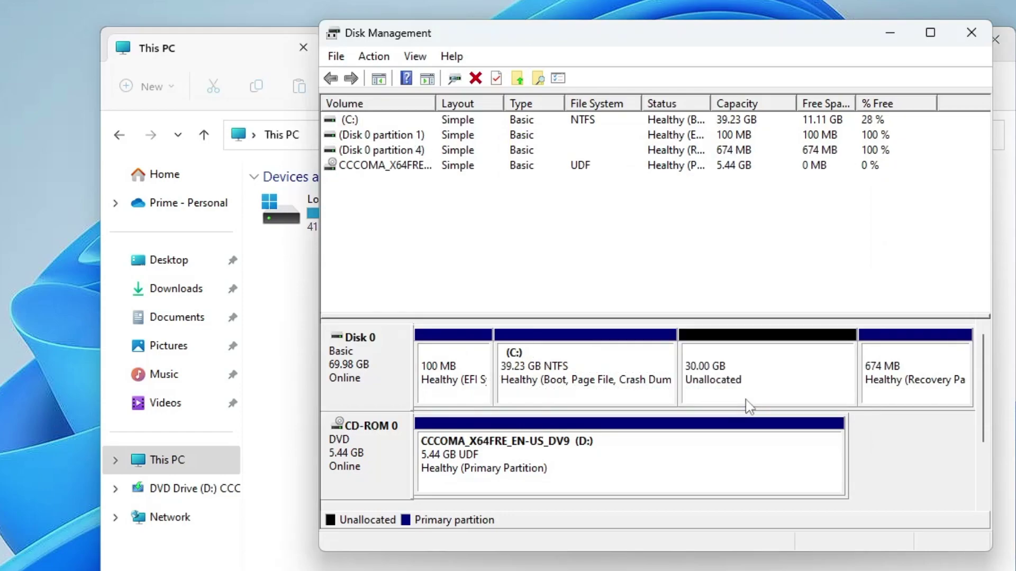
left_click(743, 374)
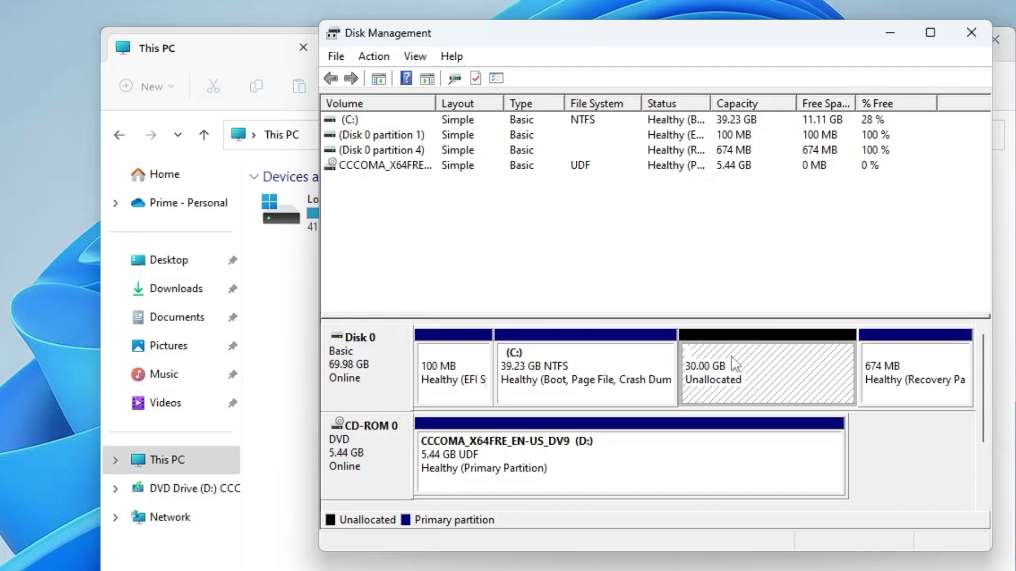
right_click(732, 356)
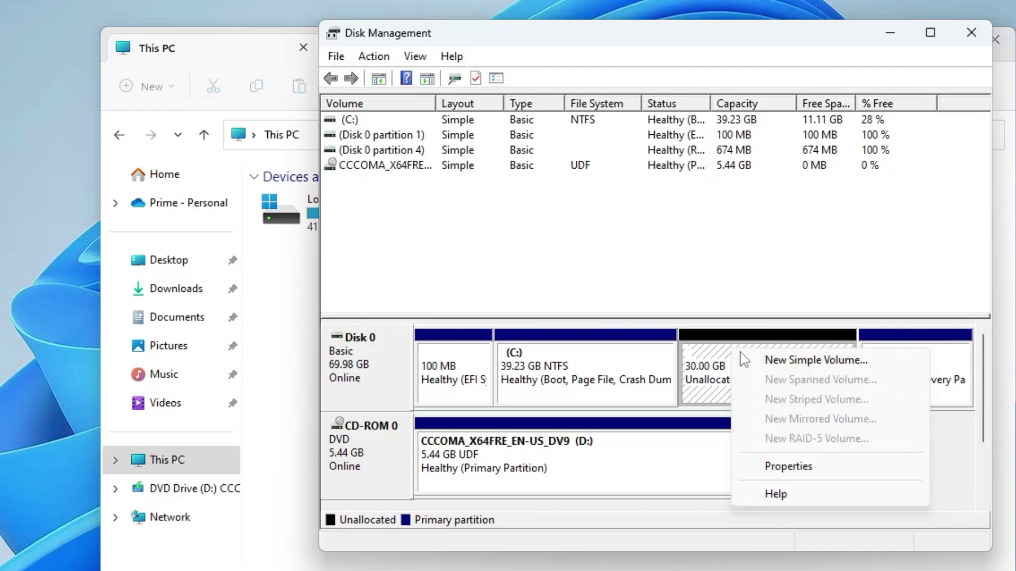
Step: Create a 30719 MB simple volume with drive letter E, NTFS format and label New Volume
left_click(767, 361)
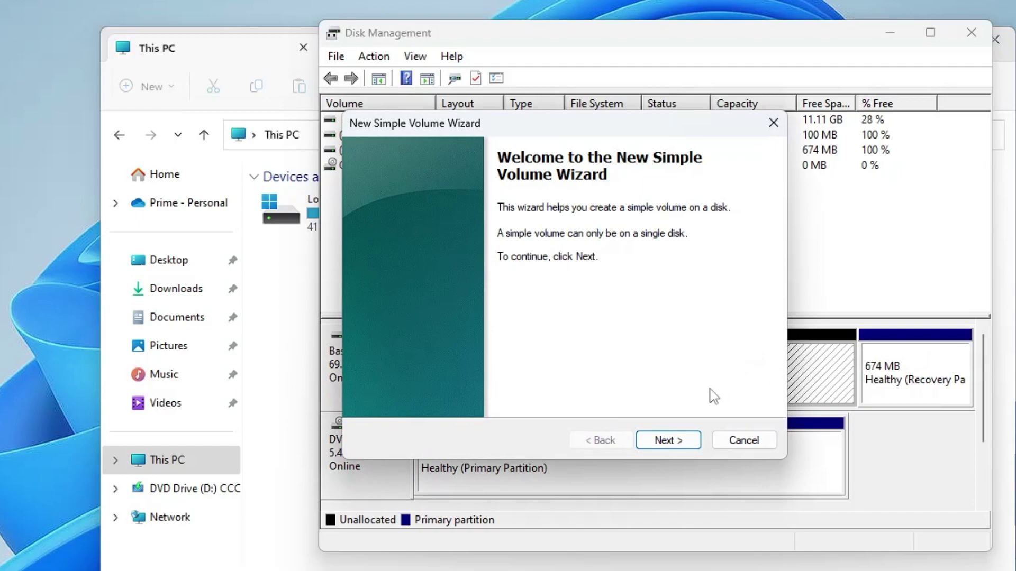
left_click(676, 441)
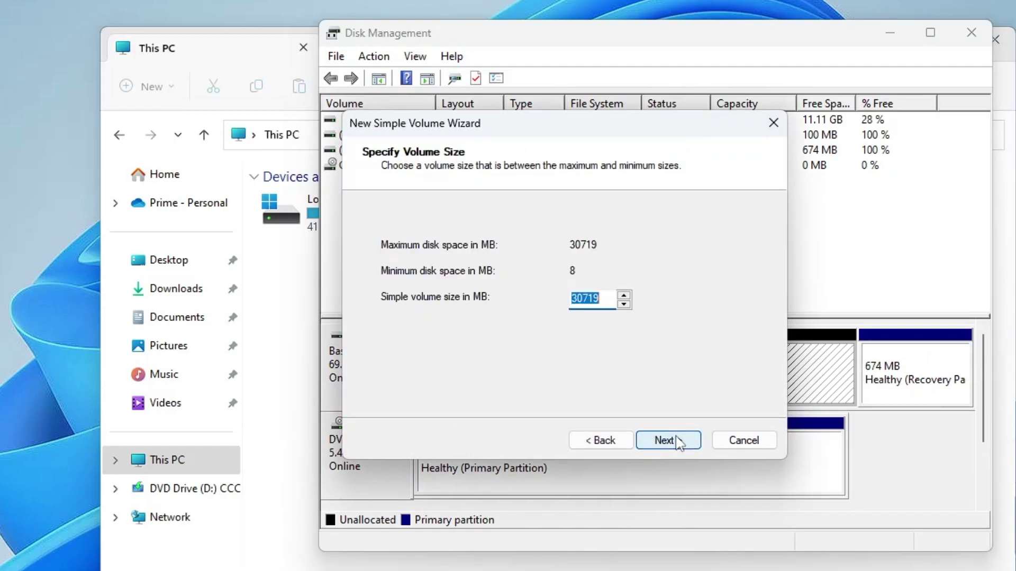
left_click(676, 441)
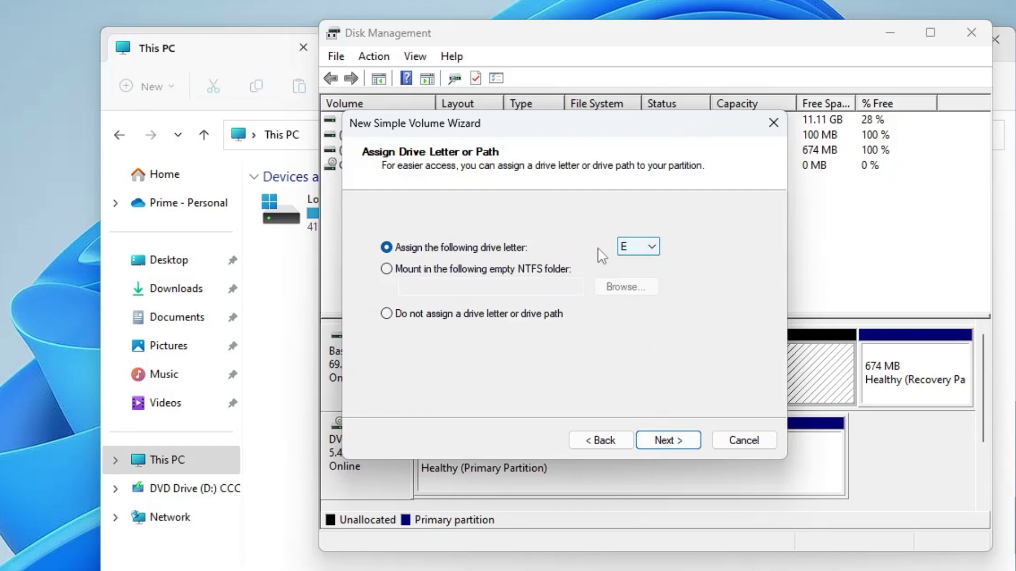
left_click(640, 250)
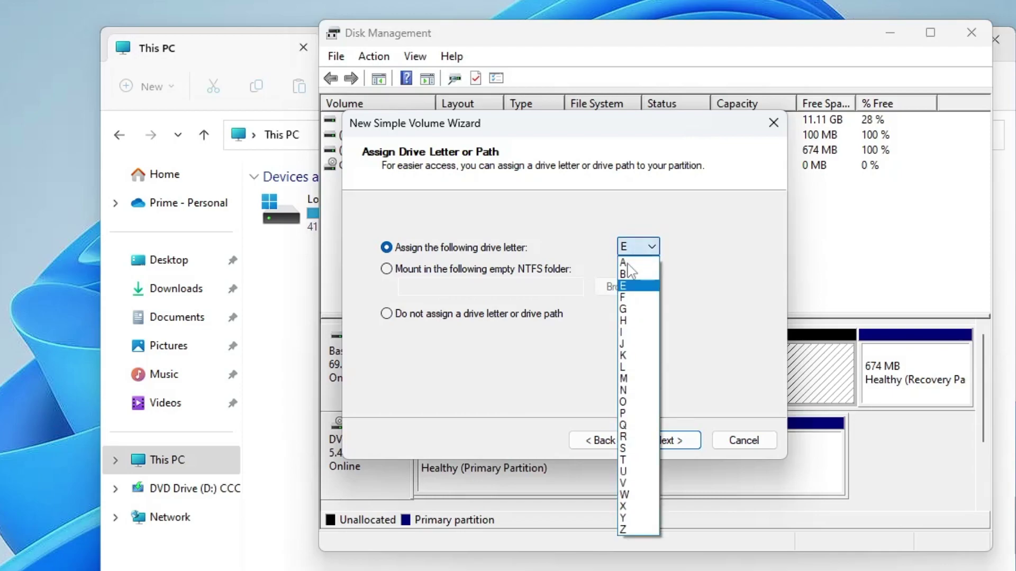
left_click(744, 284)
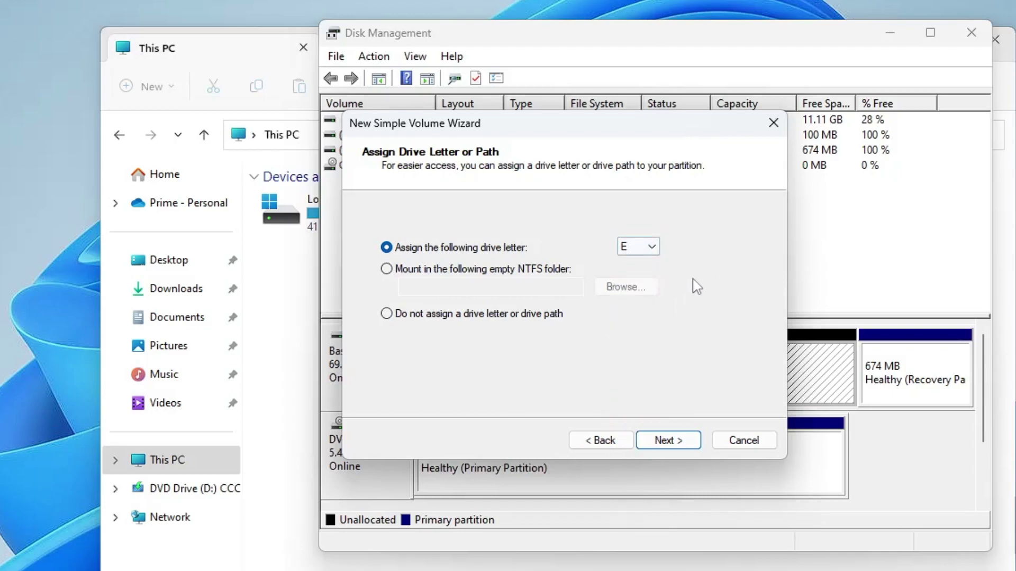
left_click(658, 449)
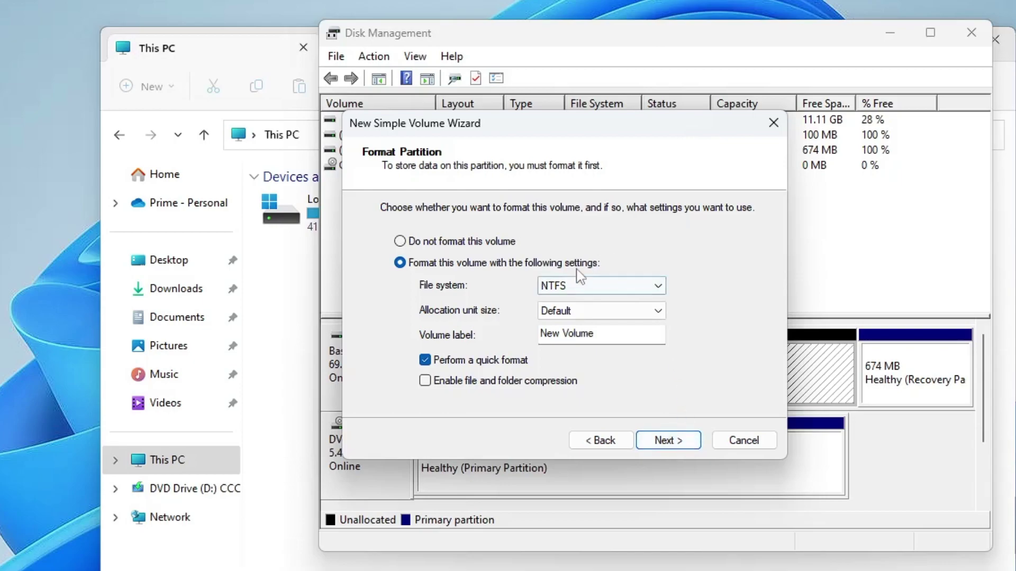
left_click(672, 442)
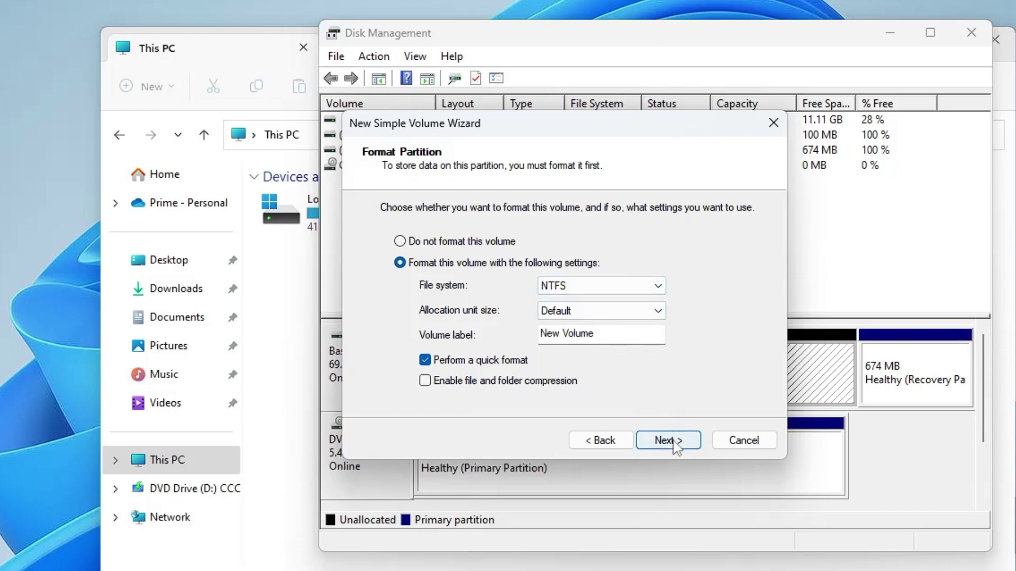
left_click(673, 441)
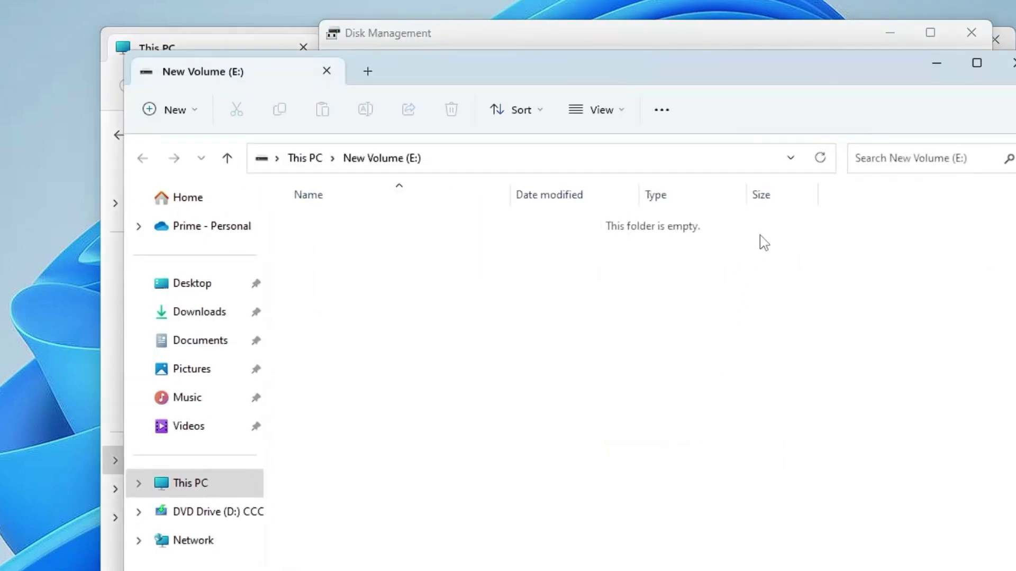
Step: Minimize the New Volume (E:) window and close Disk Management
left_click(933, 67)
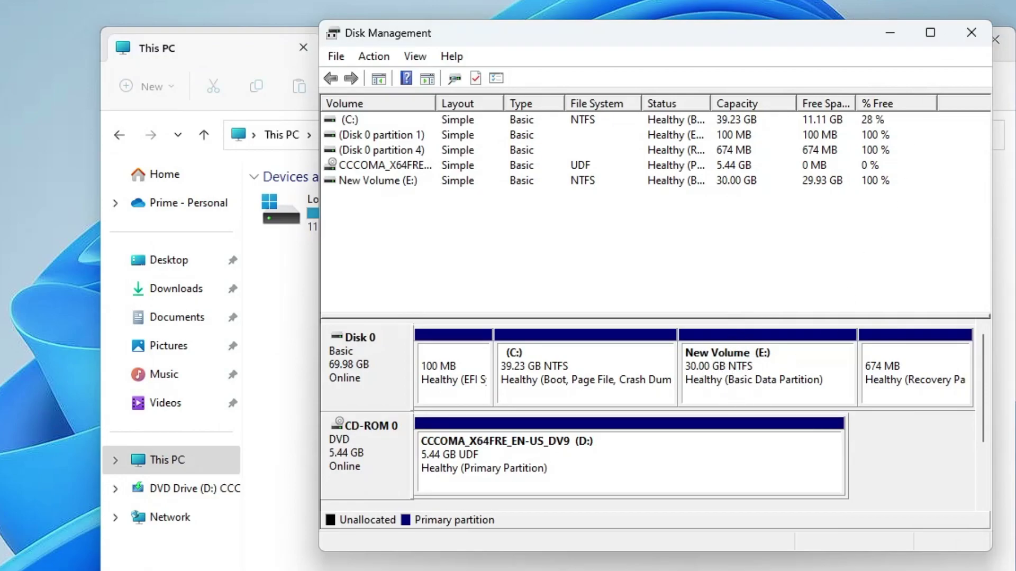
left_click(967, 33)
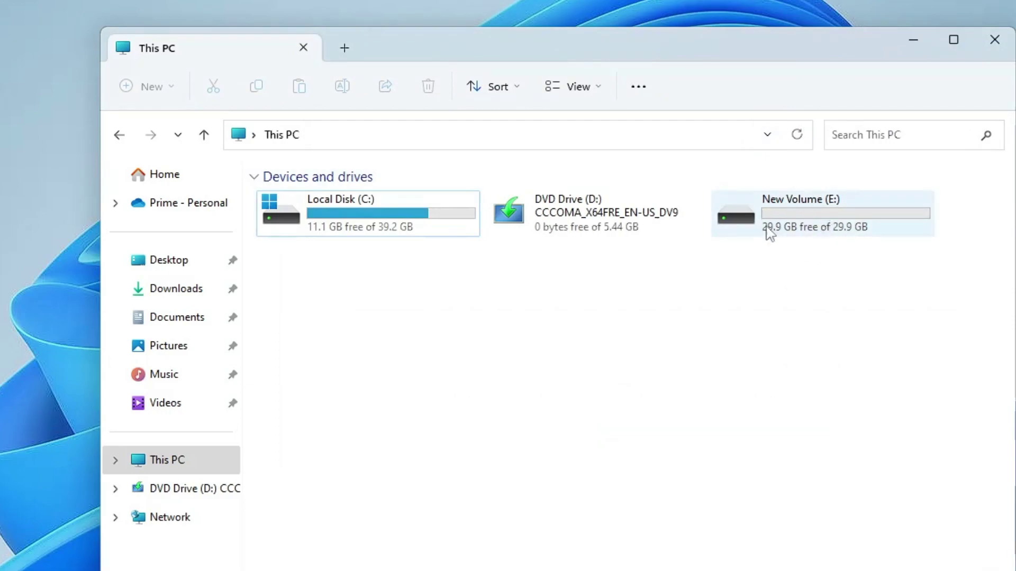
mouse_move(368, 212)
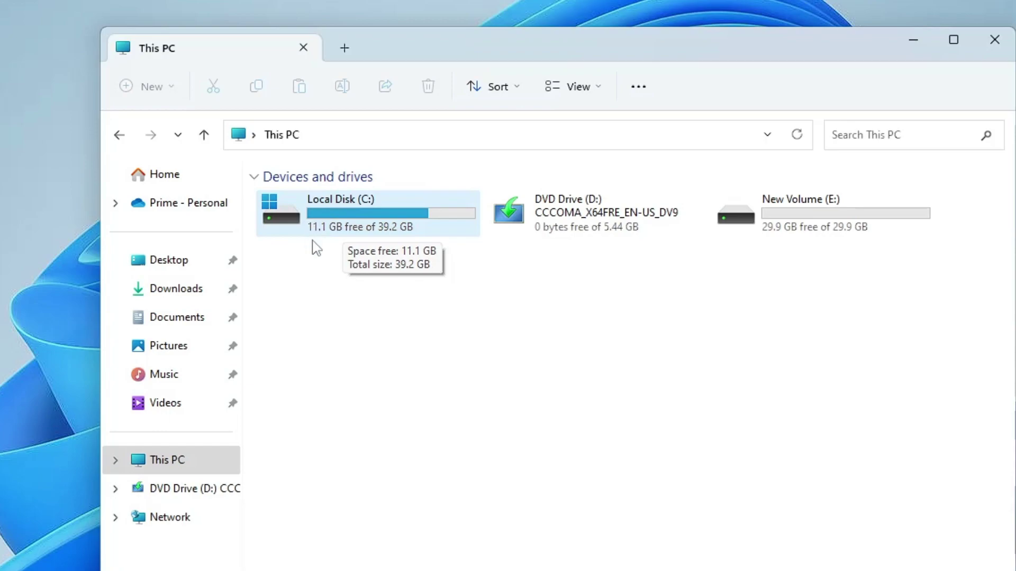
mouse_move(345, 228)
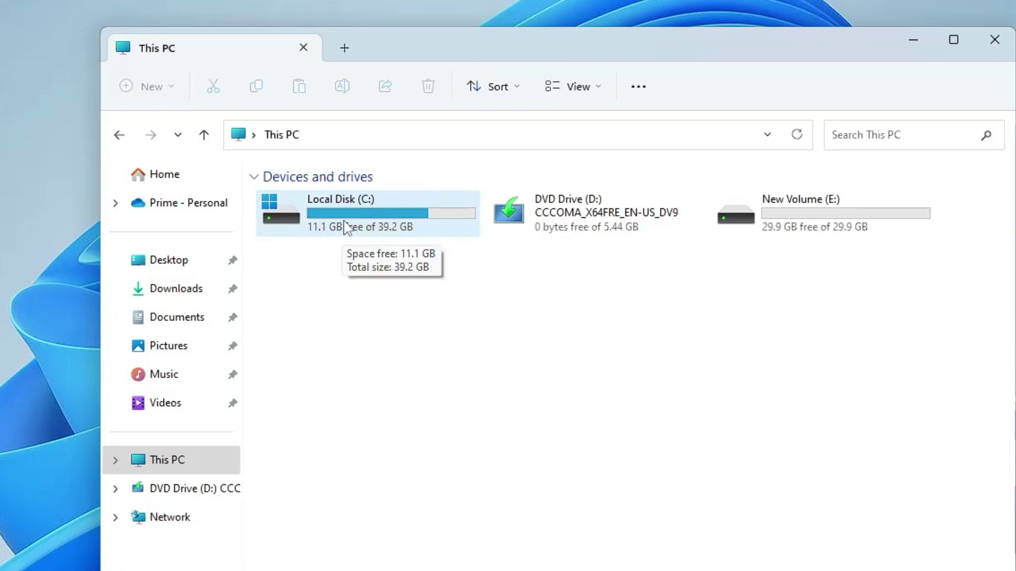
Step: Open New Volume (E:) from This PC and check that it is empty
left_click(819, 212)
double_click(819, 212)
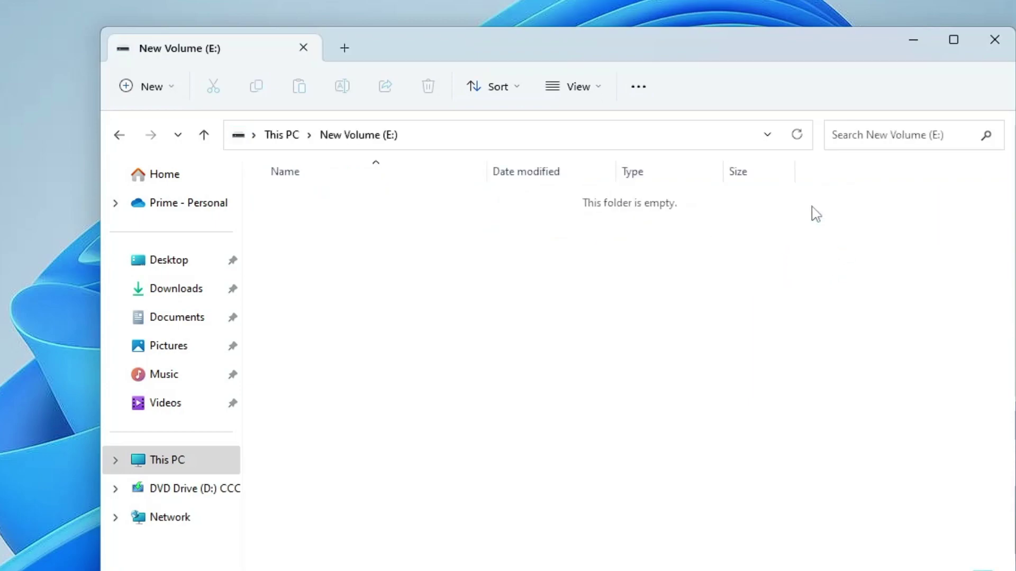
right_click(467, 265)
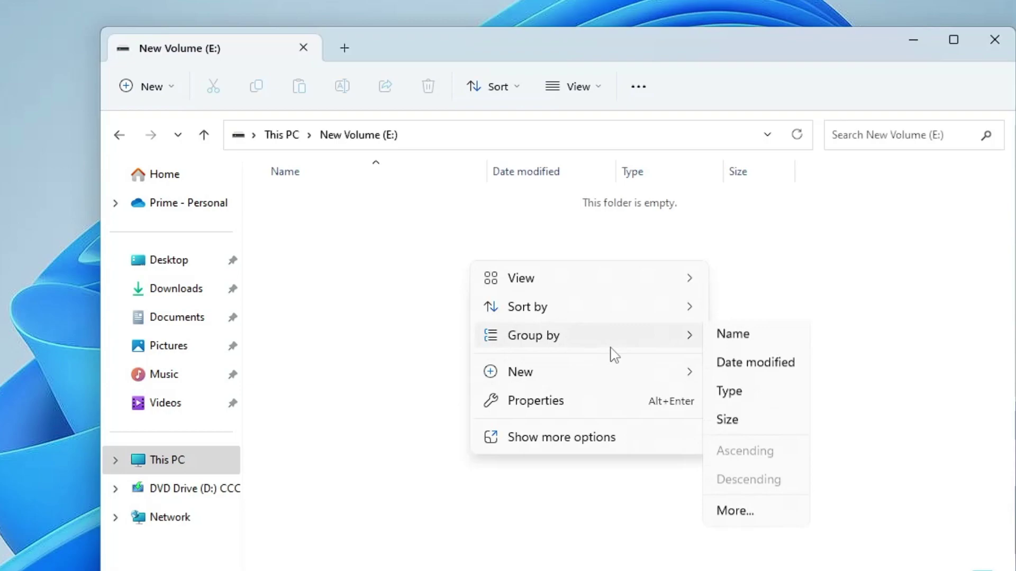
left_click(436, 265)
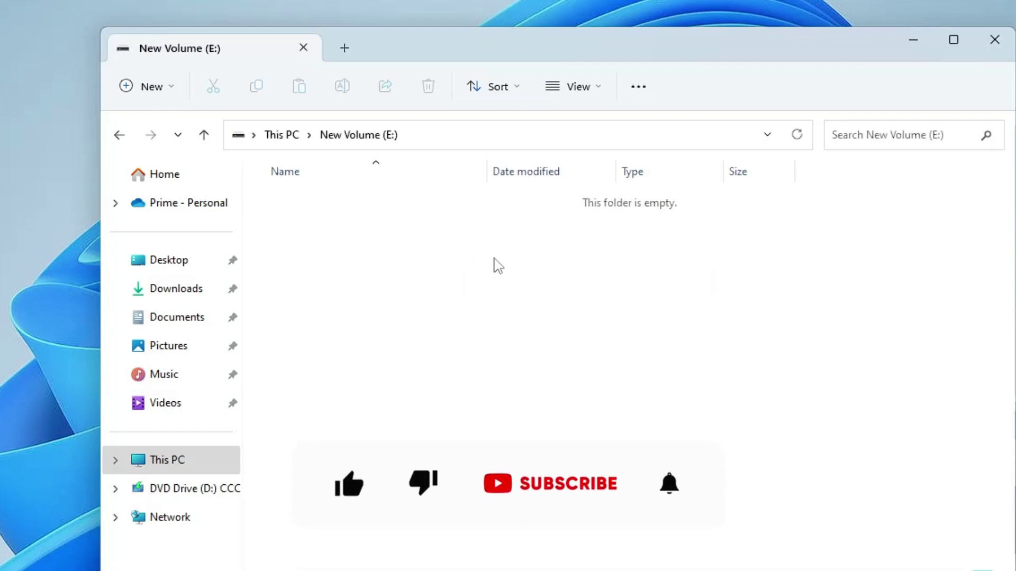